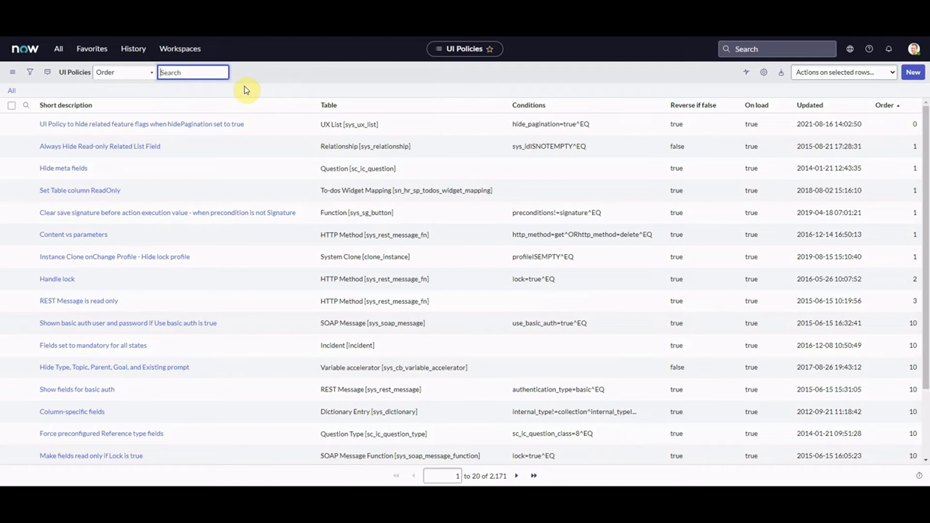
# Create a blank UI Policy record from the UI Policies list.
pyautogui.click(914, 73)
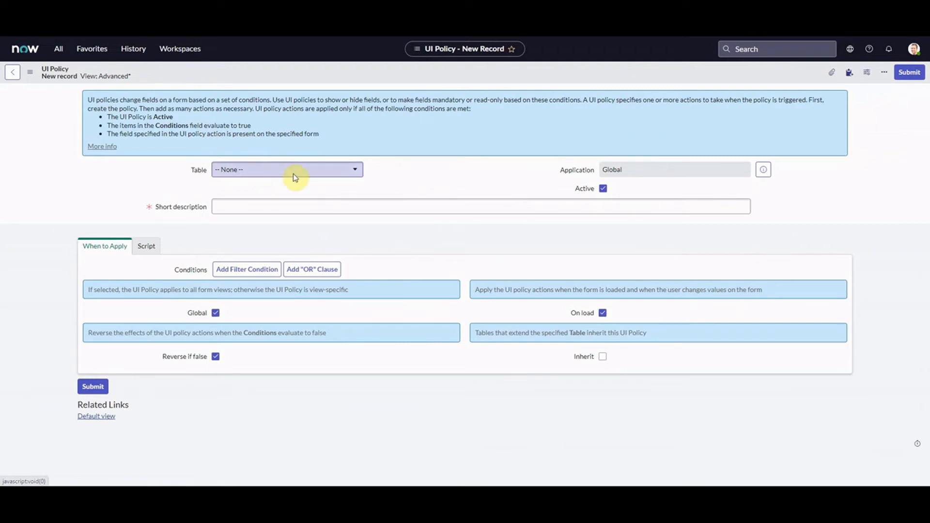
# Point the policy at the Incident [incident] table and give it the short description 'TEST'.
pyautogui.click(320, 174)
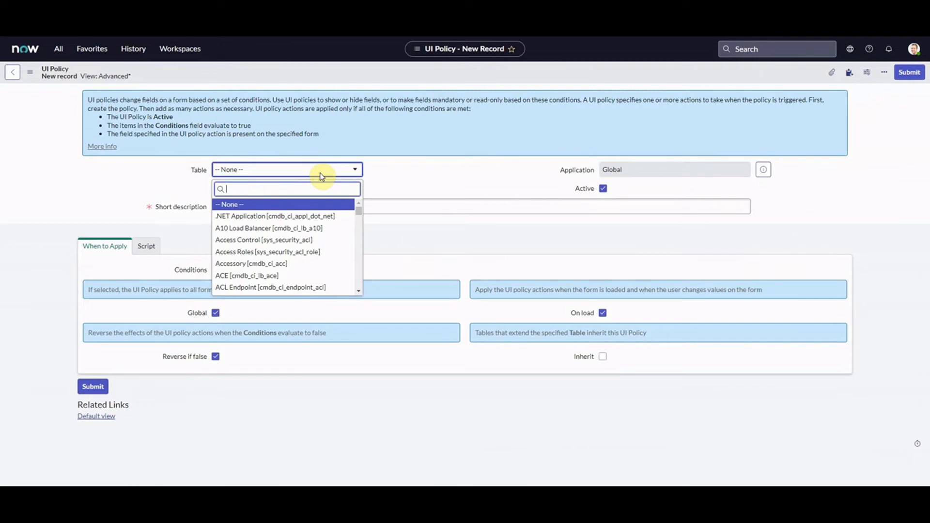
pyautogui.write('incident')
pyautogui.click(287, 205)
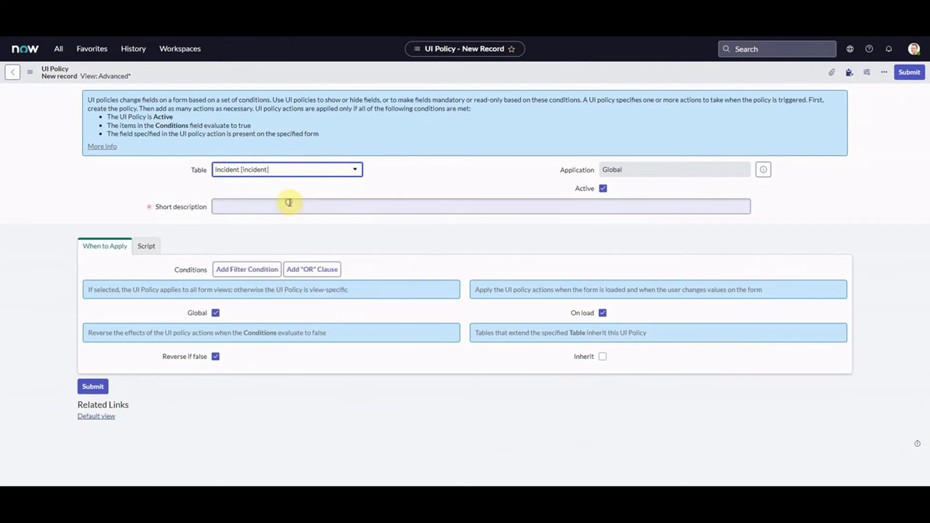
pyautogui.click(187, 212)
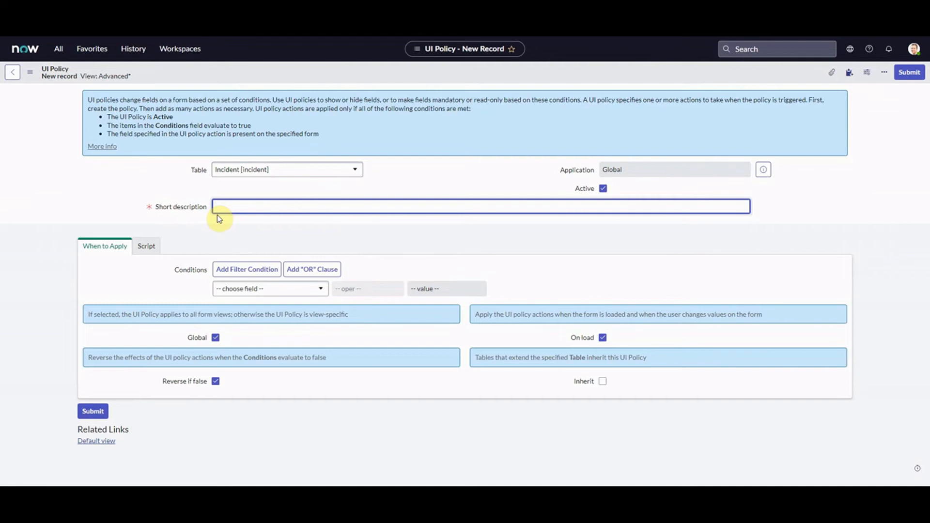
pyautogui.write('TEST')
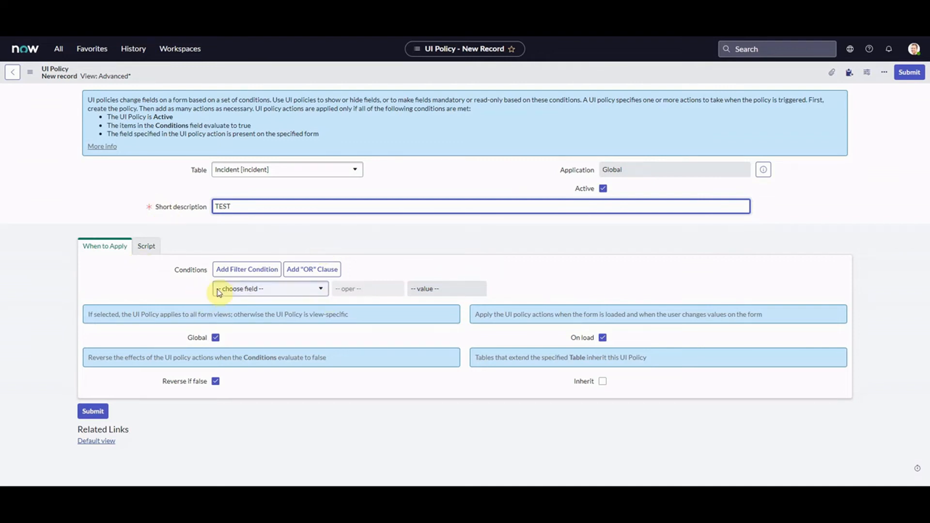
# Add the first condition: Active is true.
pyautogui.click(287, 292)
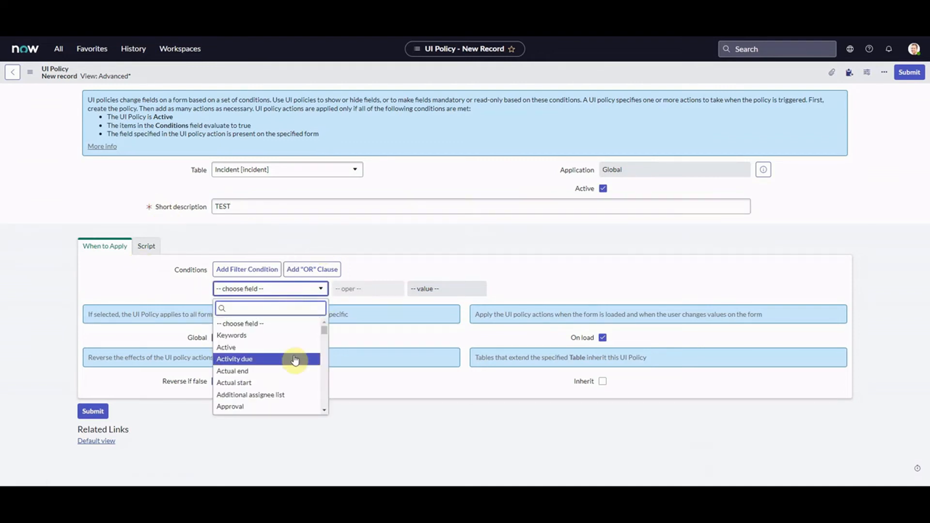
pyautogui.scroll(-1, 315, 330)
pyautogui.click(270, 330)
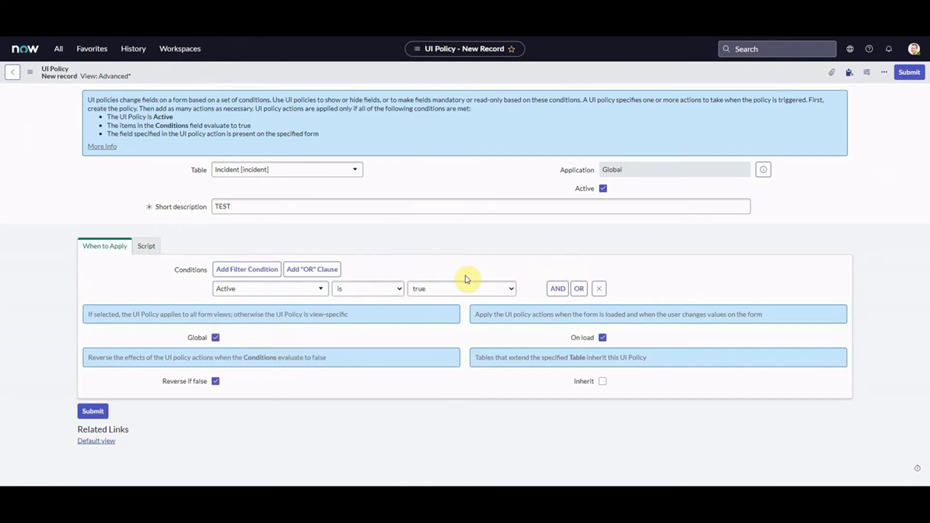
# Add a second AND condition, State is New, and clear the Global option.
pyautogui.click(557, 288)
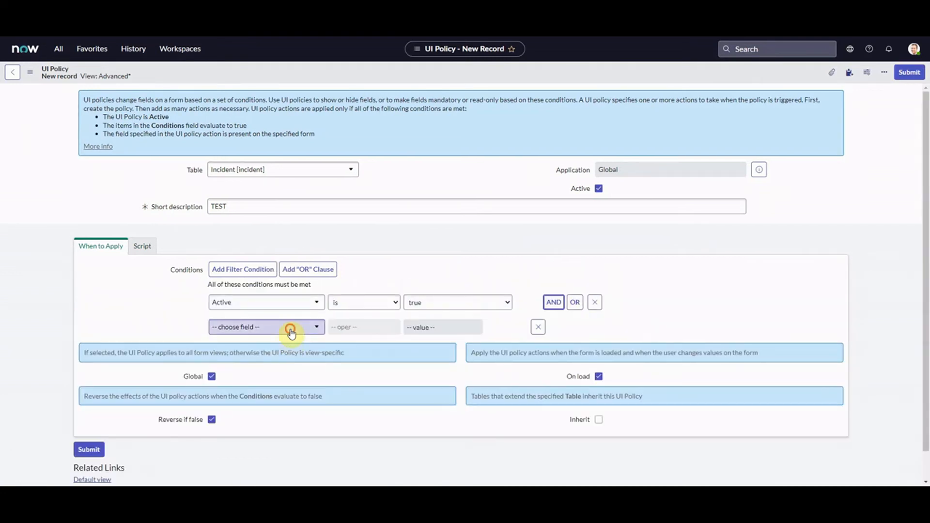
pyautogui.click(291, 329)
pyautogui.write('state')
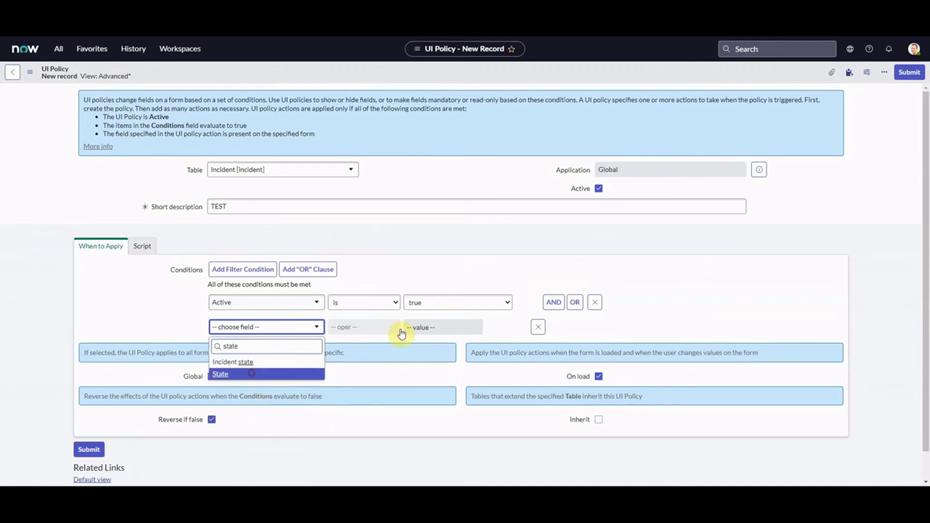
pyautogui.press('Return')
pyautogui.click(377, 330)
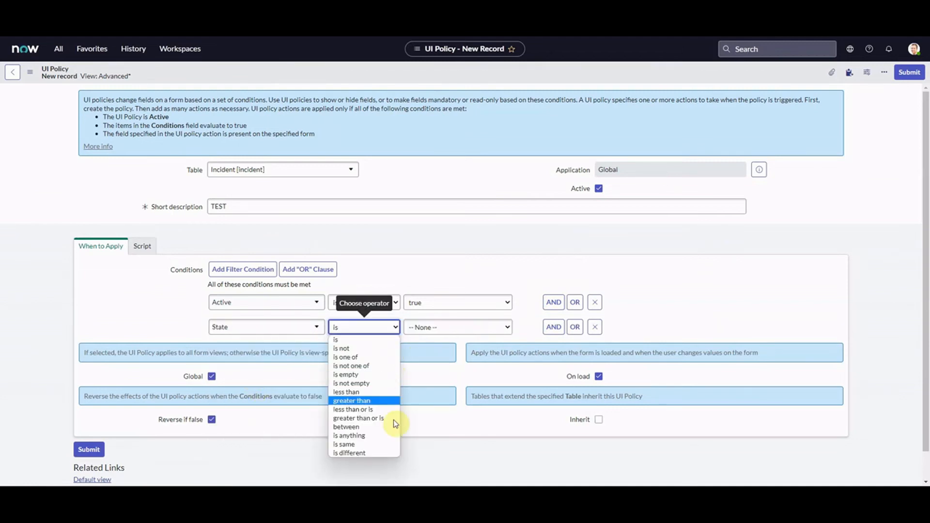
pyautogui.click(361, 340)
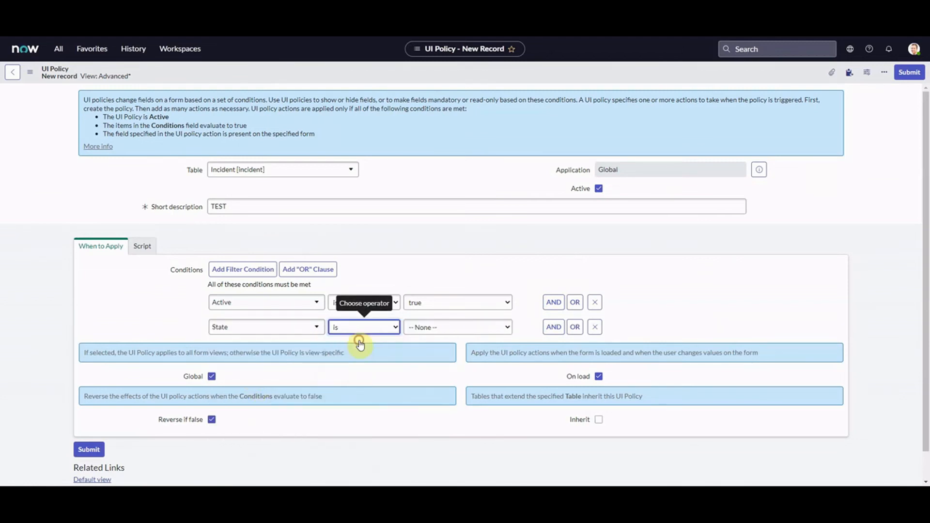
pyautogui.click(482, 331)
pyautogui.click(460, 348)
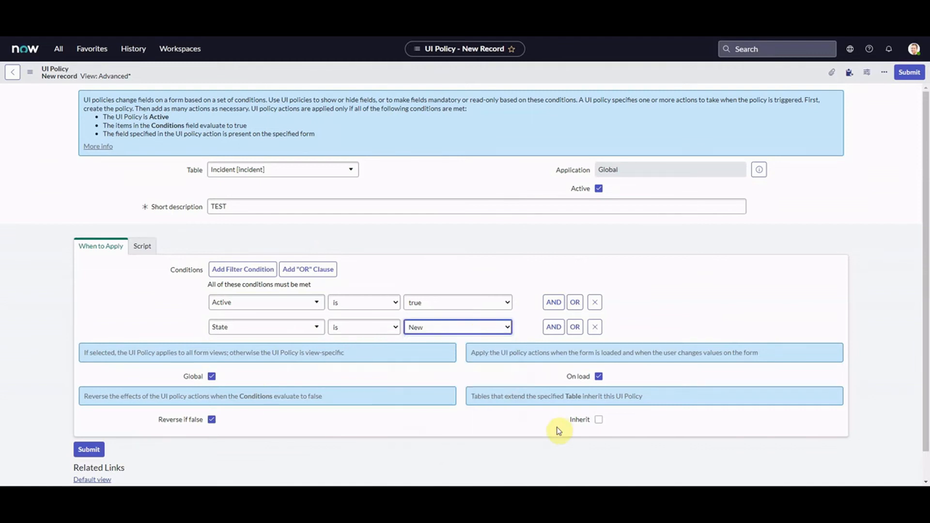
pyautogui.click(371, 329)
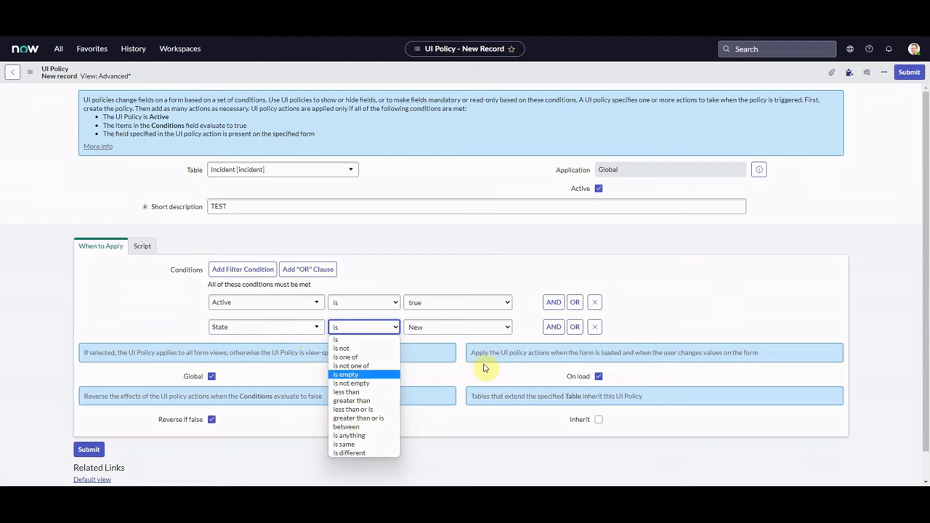
pyautogui.click(644, 308)
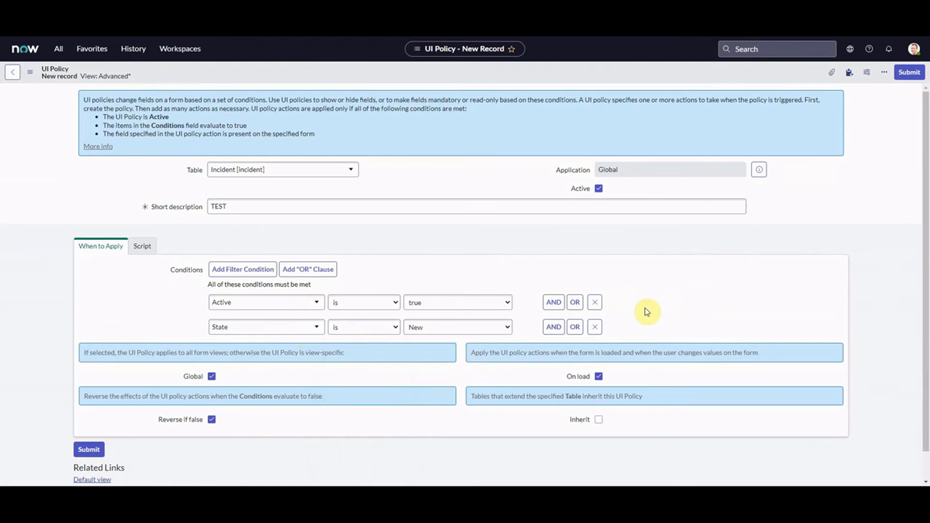
pyautogui.click(212, 378)
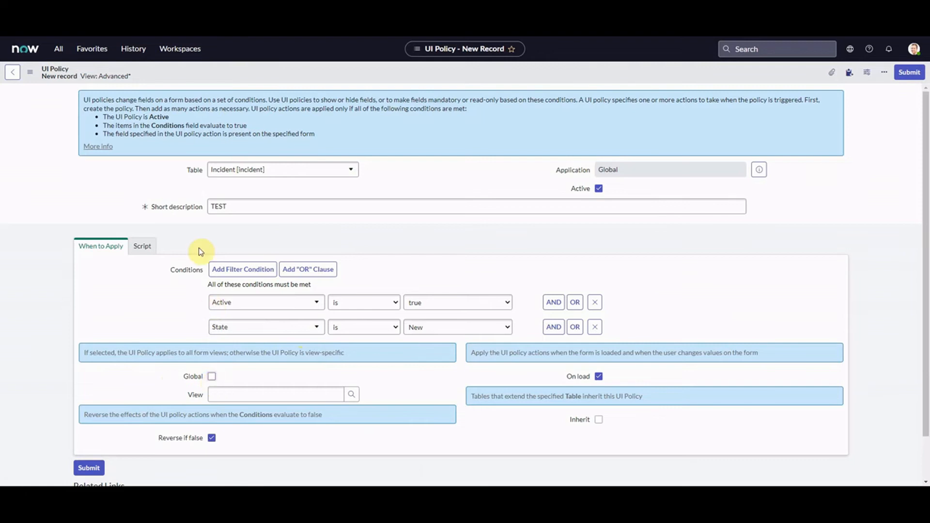
# Turn Global back on and toggle On load off and on again.
pyautogui.doubleClick(196, 171)
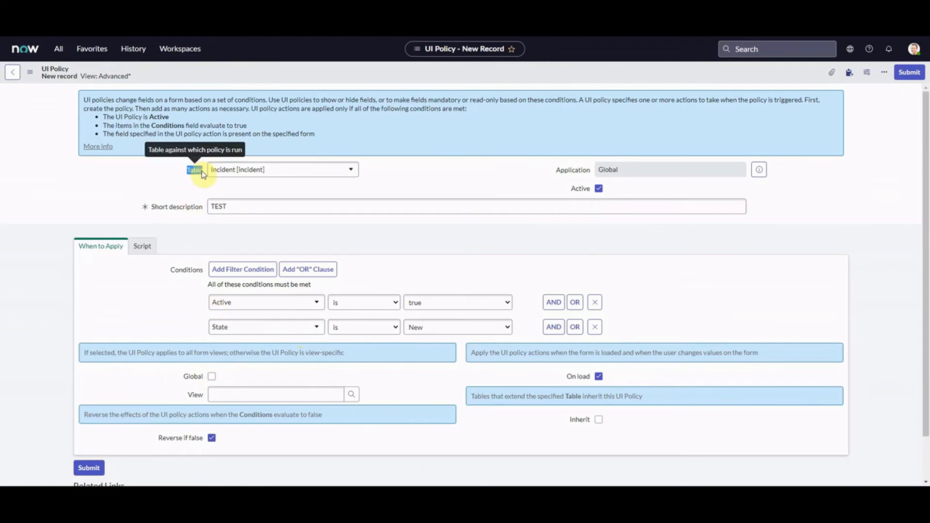
pyautogui.click(197, 170)
pyautogui.click(211, 376)
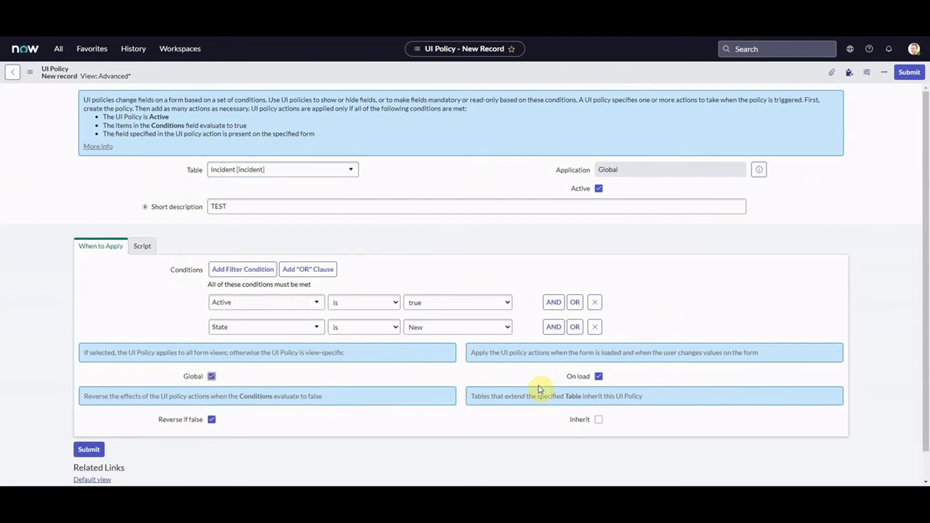
pyautogui.click(599, 377)
pyautogui.click(599, 378)
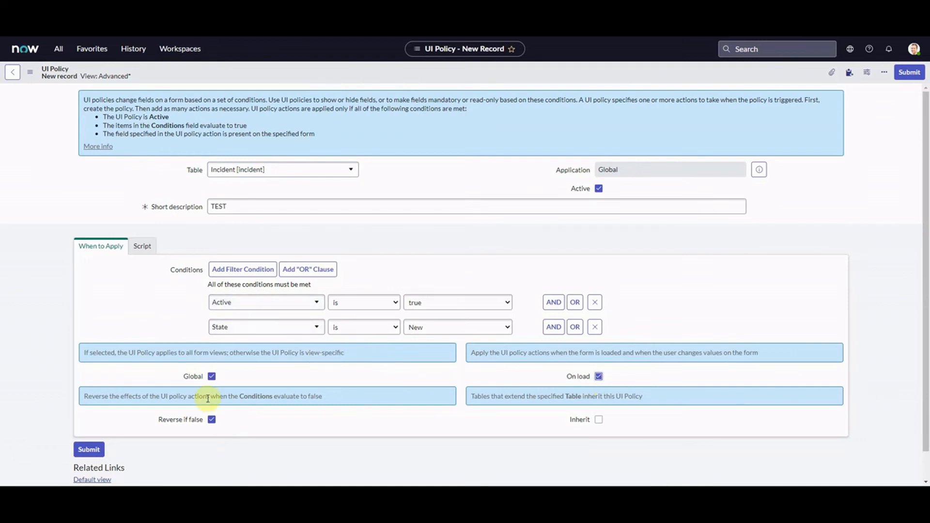
# Clear Reverse if false and show the policy's Script settings.
pyautogui.moveTo(158, 420); pyautogui.dragTo(215, 423)
pyautogui.click(212, 421)
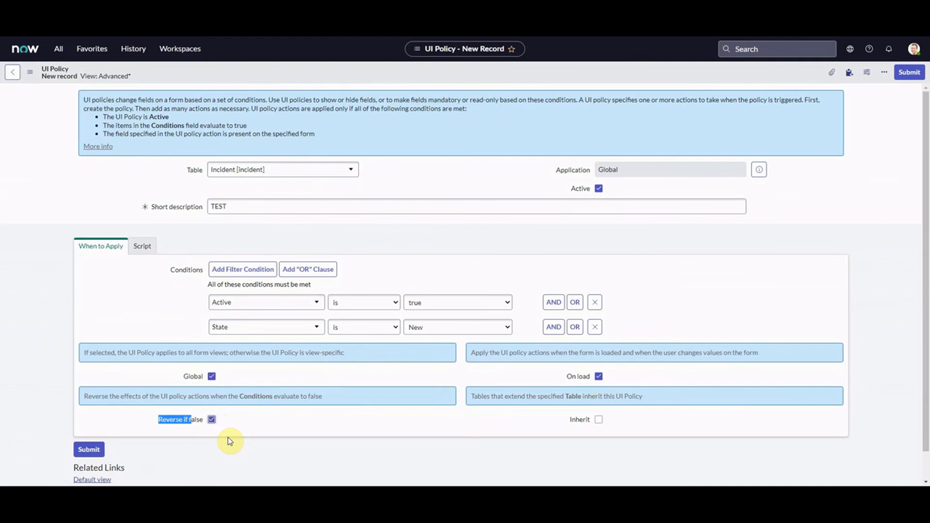
pyautogui.click(302, 401)
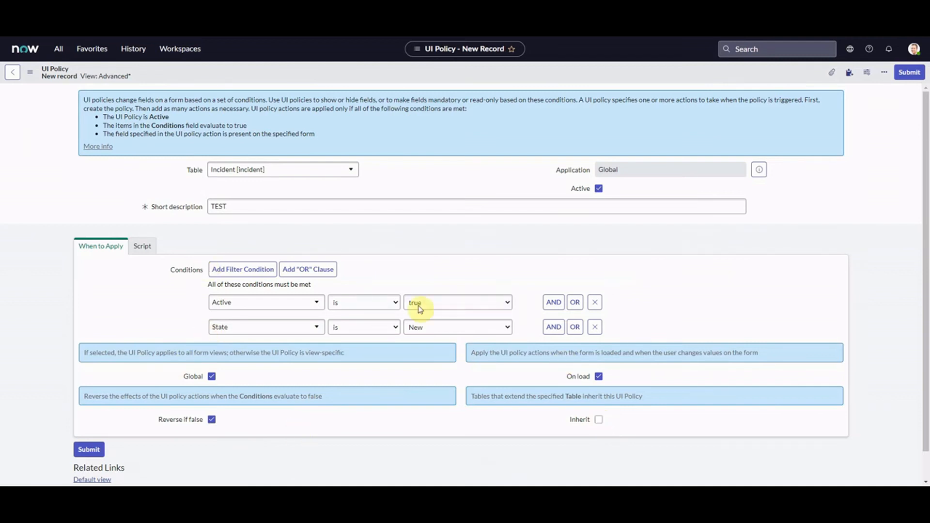
pyautogui.click(142, 246)
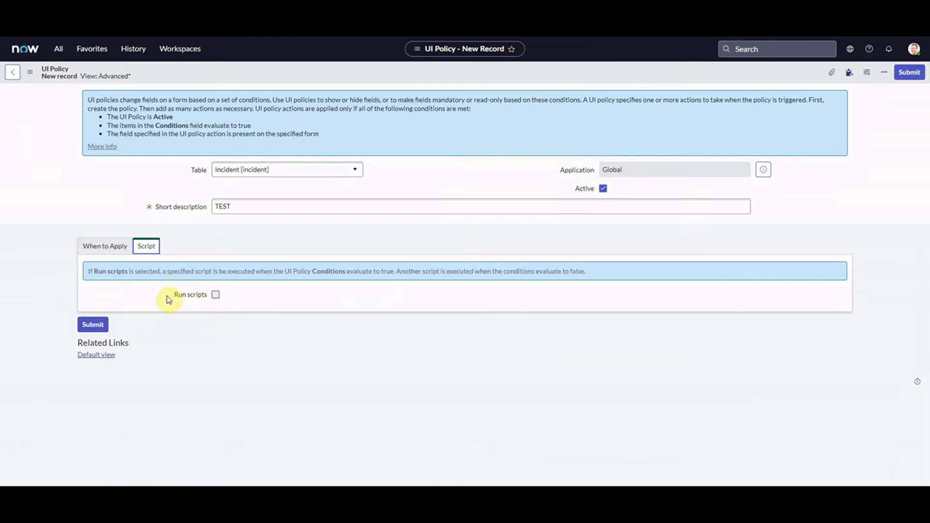
pyautogui.click(281, 301)
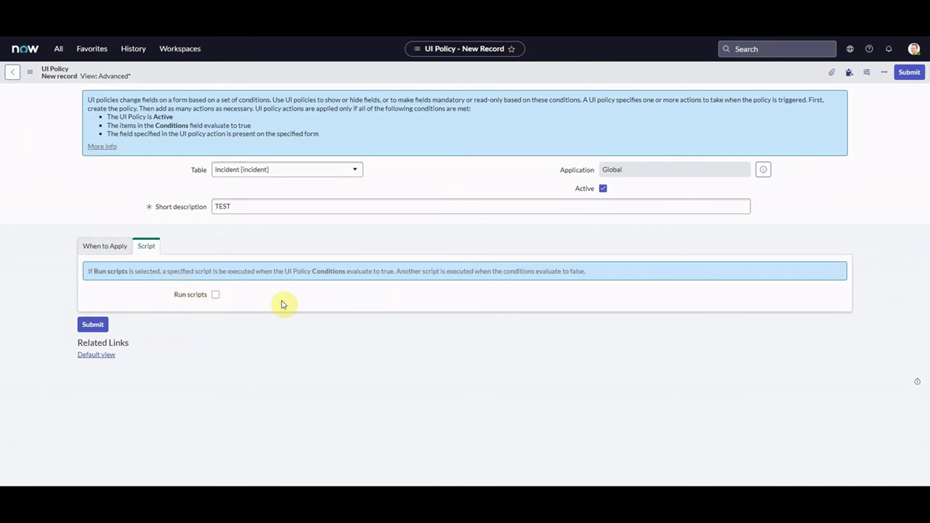
pyautogui.click(215, 296)
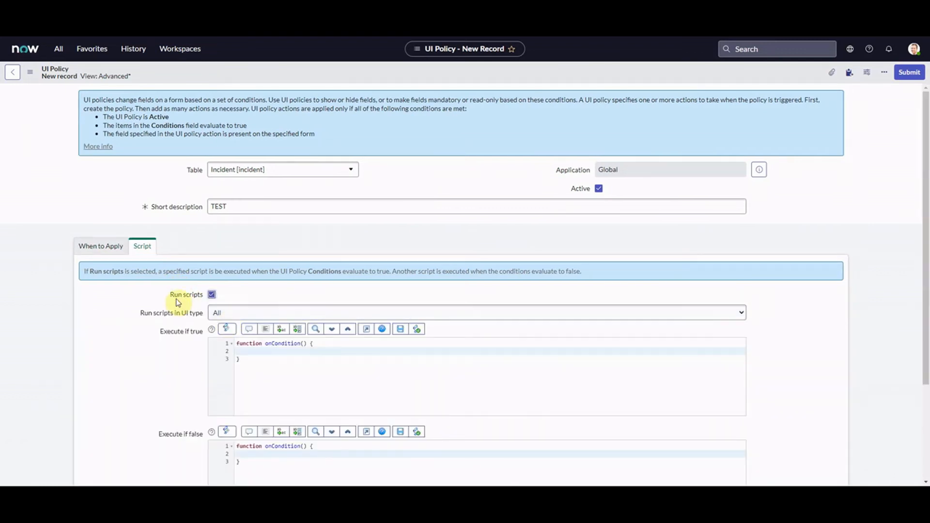
pyautogui.scroll(-2, 924, 247)
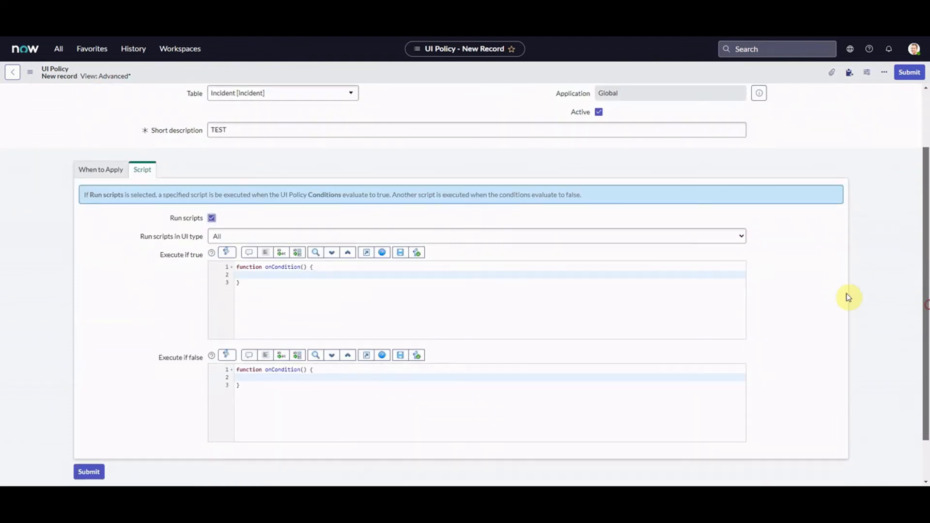
pyautogui.click(235, 239)
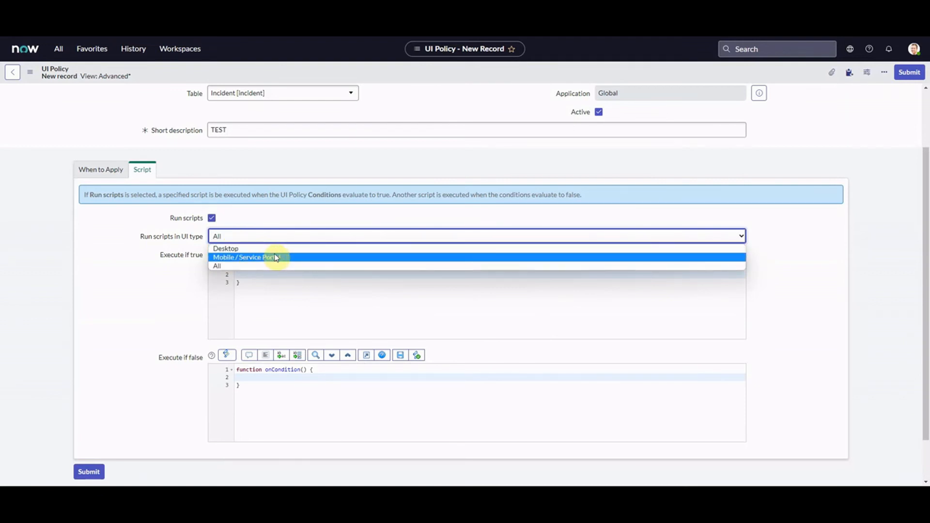
pyautogui.click(263, 266)
pyautogui.click(267, 304)
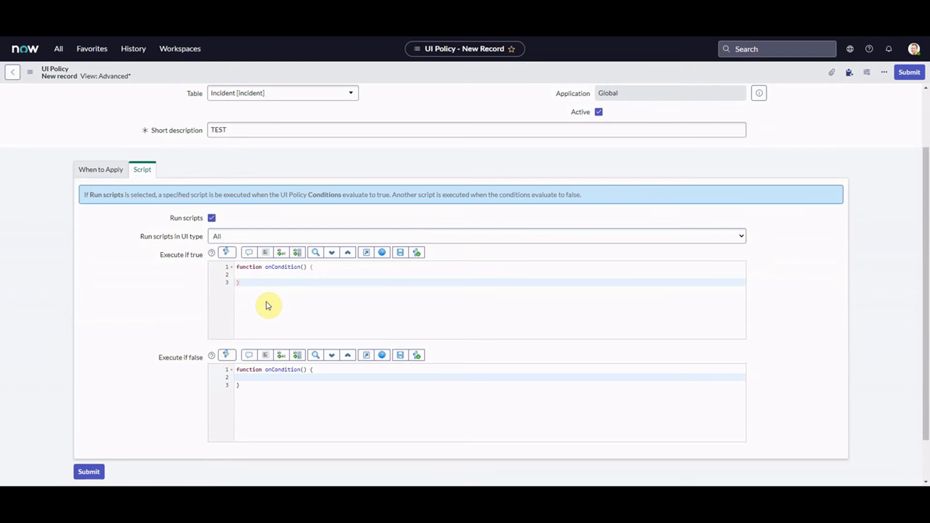
pyautogui.click(285, 388)
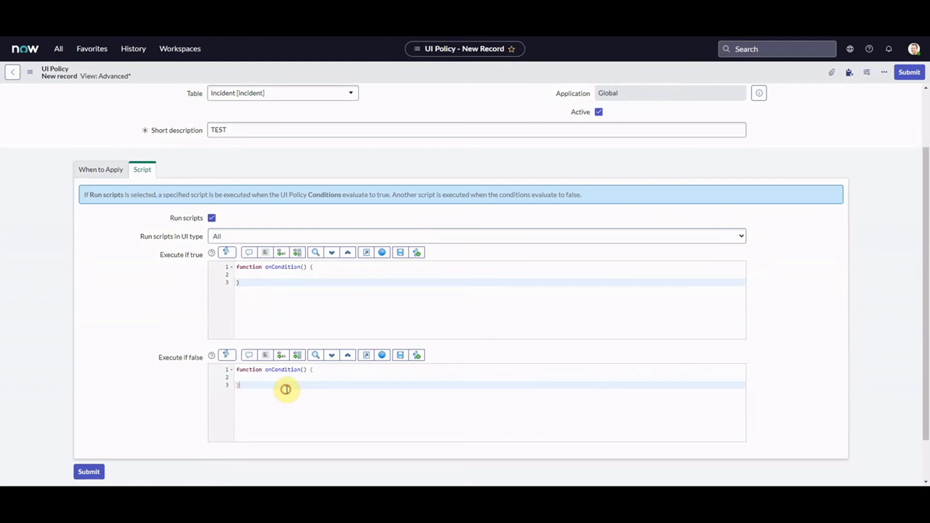
pyautogui.click(263, 278)
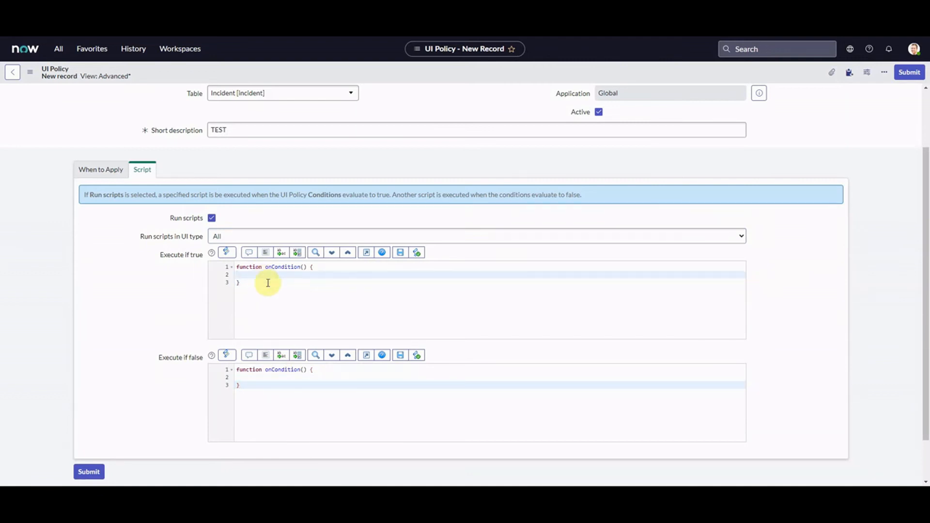
pyautogui.click(266, 389)
# Turn Run scripts off, return to When to Apply, and save the TEST policy from the header menu.
pyautogui.click(212, 219)
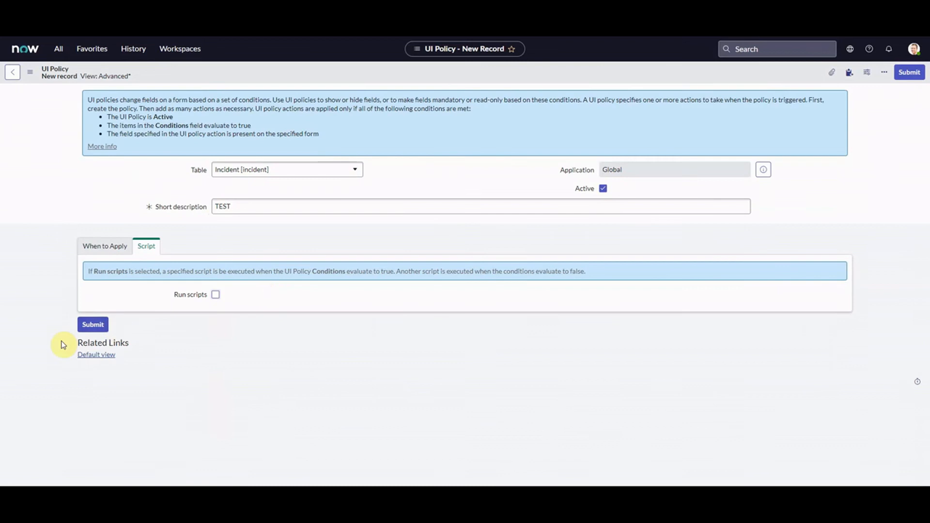
pyautogui.click(99, 247)
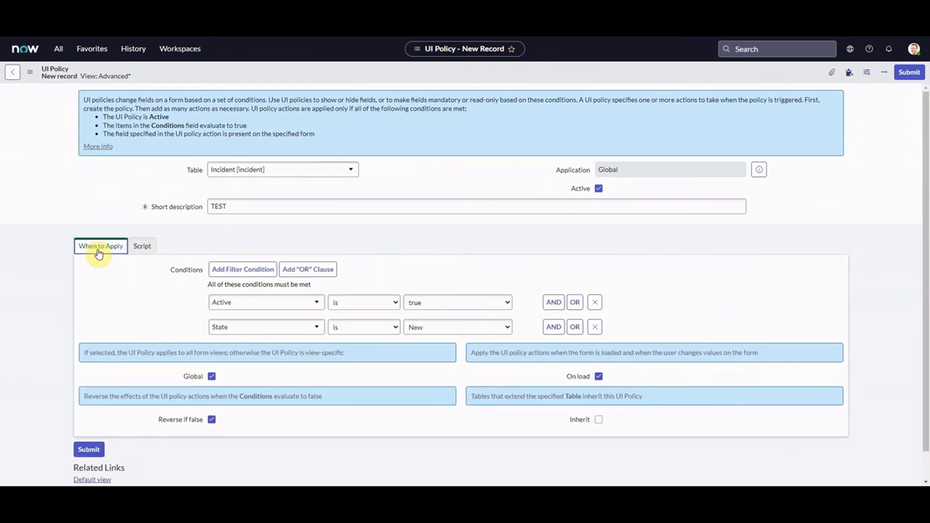
pyautogui.rightClick(443, 74)
pyautogui.click(461, 80)
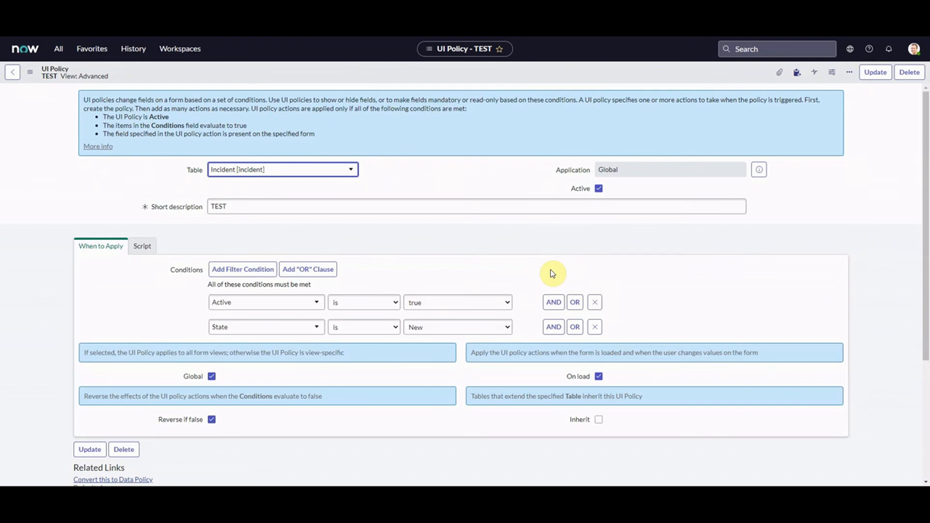
pyautogui.moveTo(926, 155); pyautogui.dragTo(926, 269)
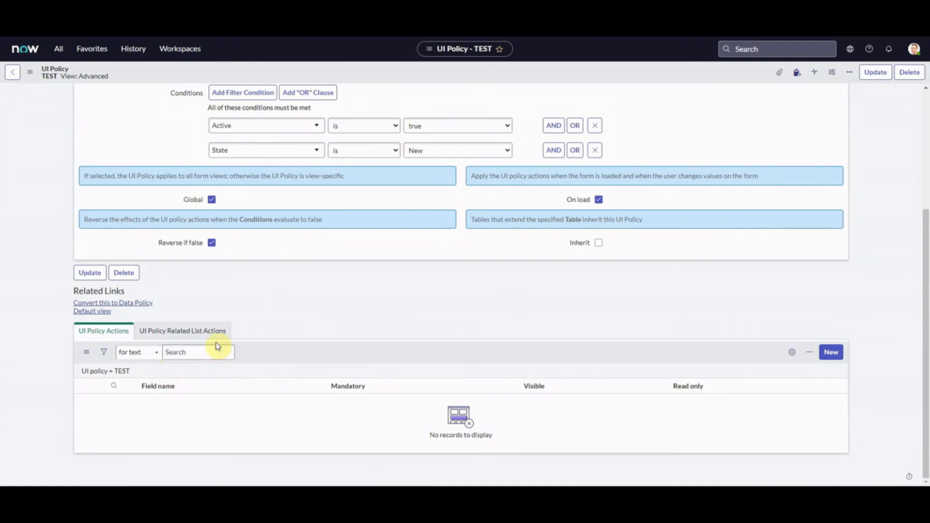
# Create a new action on the TEST policy and pick Short description from the Incident field tree.
pyautogui.click(841, 346)
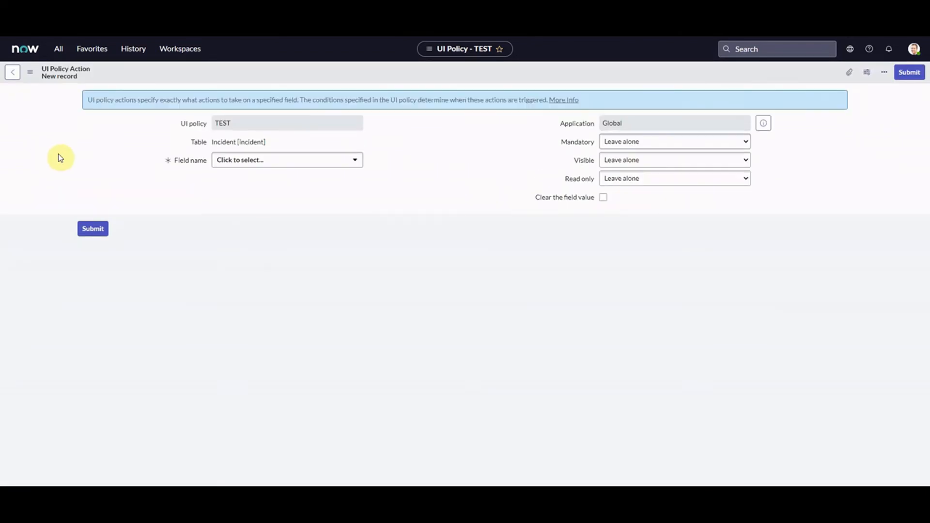
pyautogui.click(347, 162)
pyautogui.click(347, 162)
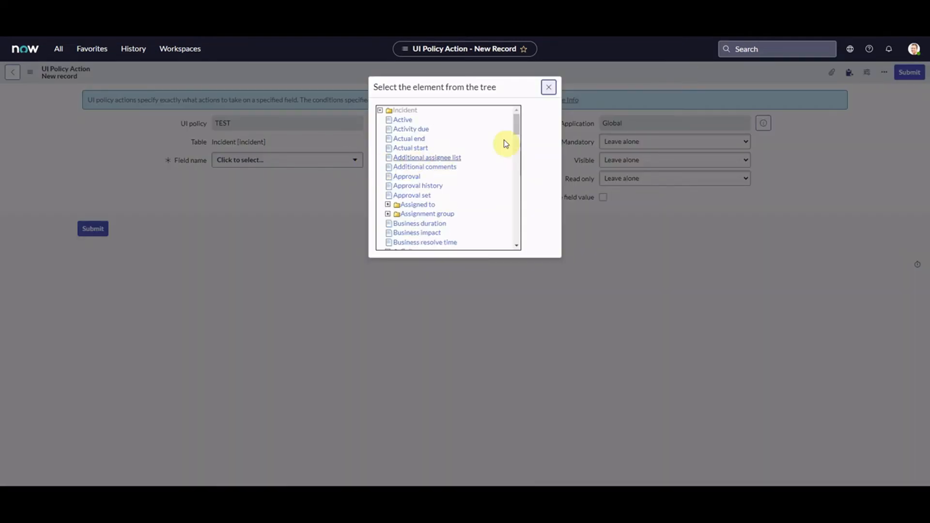
pyautogui.moveTo(517, 122); pyautogui.dragTo(517, 208)
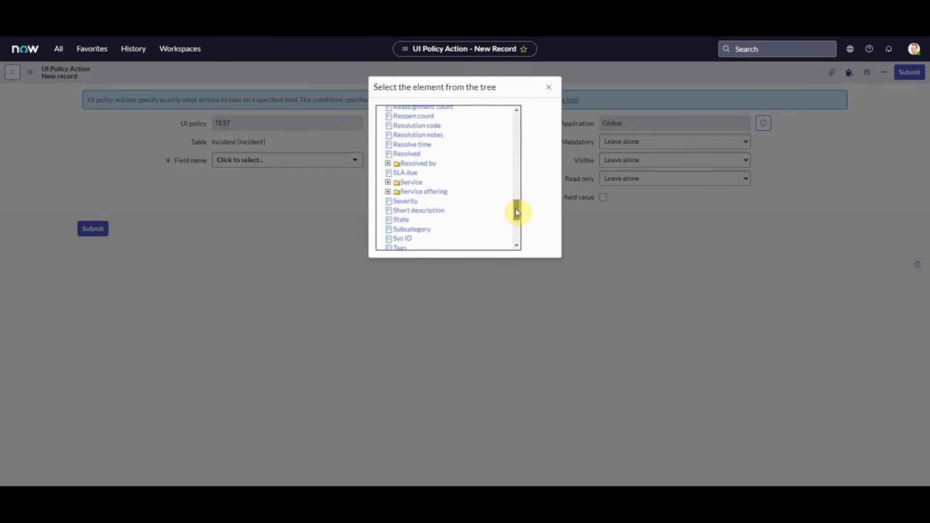
pyautogui.click(420, 212)
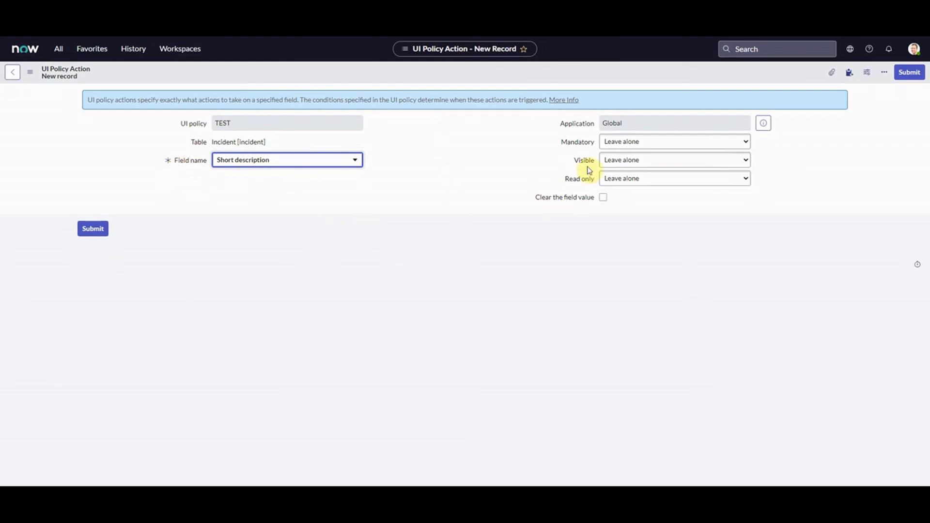
# Set Mandatory to True, keep Visible at Leave alone, and revert Read only to Leave alone.
pyautogui.click(626, 142)
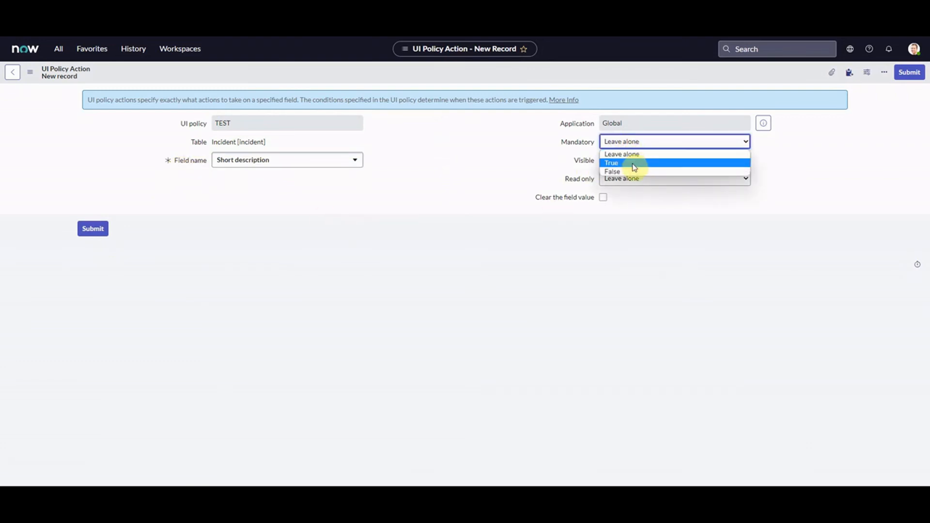
pyautogui.click(635, 163)
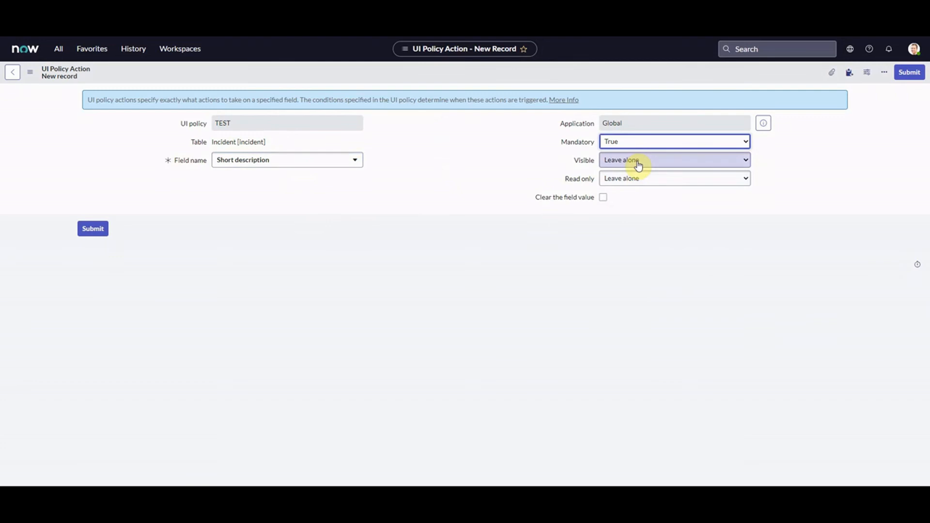
pyautogui.click(638, 165)
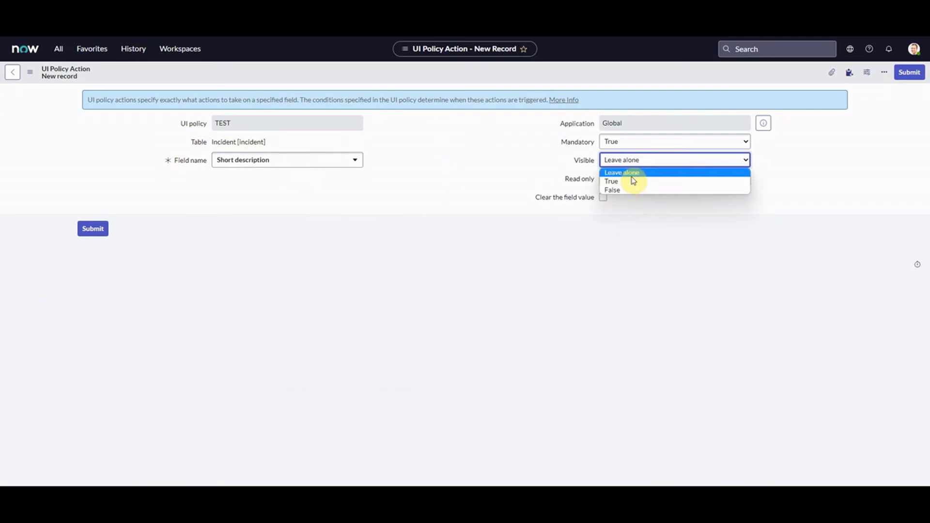
pyautogui.click(551, 186)
pyautogui.click(638, 184)
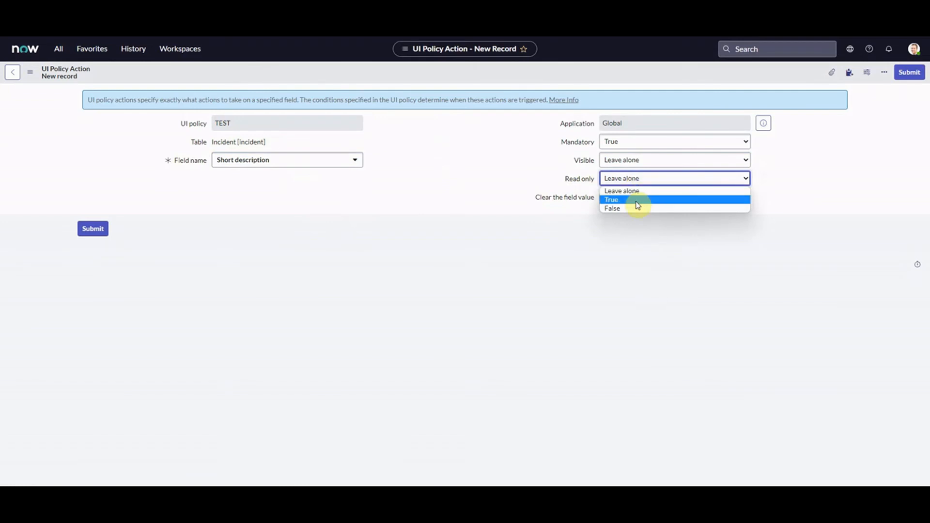
pyautogui.click(638, 205)
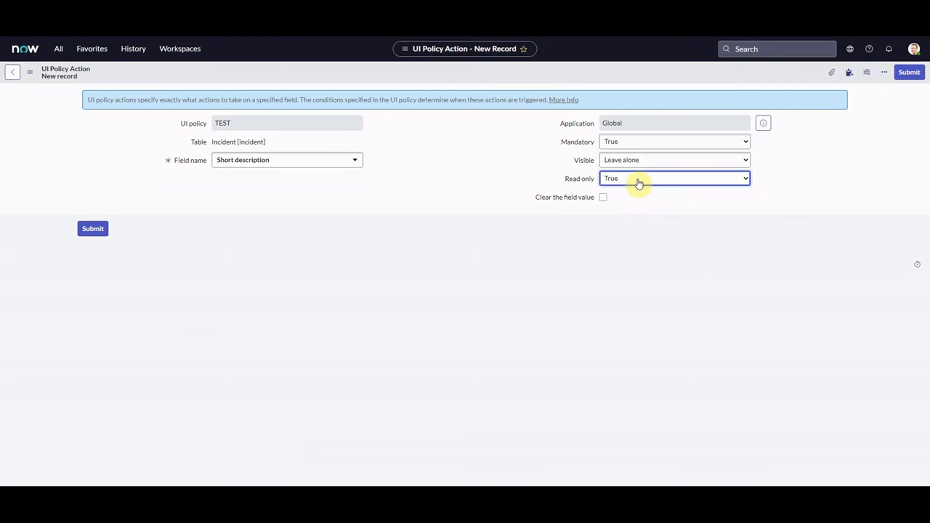
pyautogui.click(639, 179)
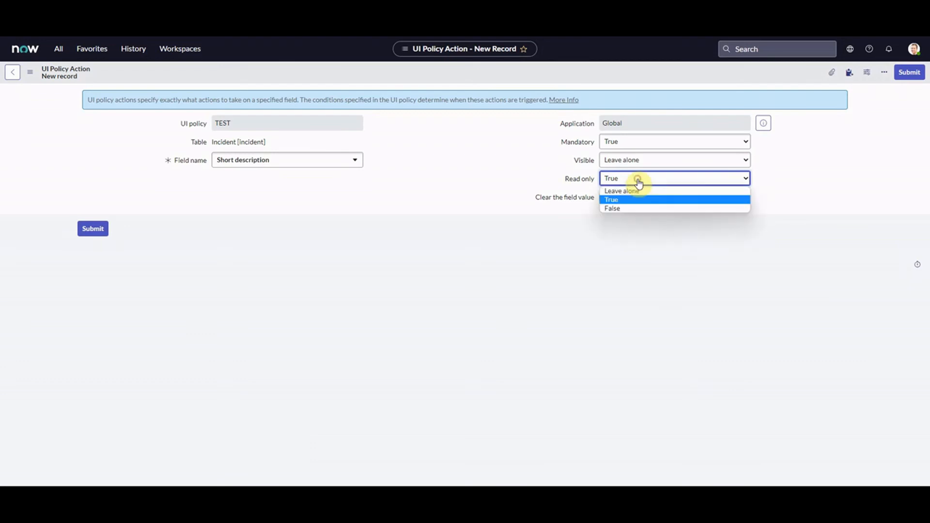
pyautogui.click(610, 191)
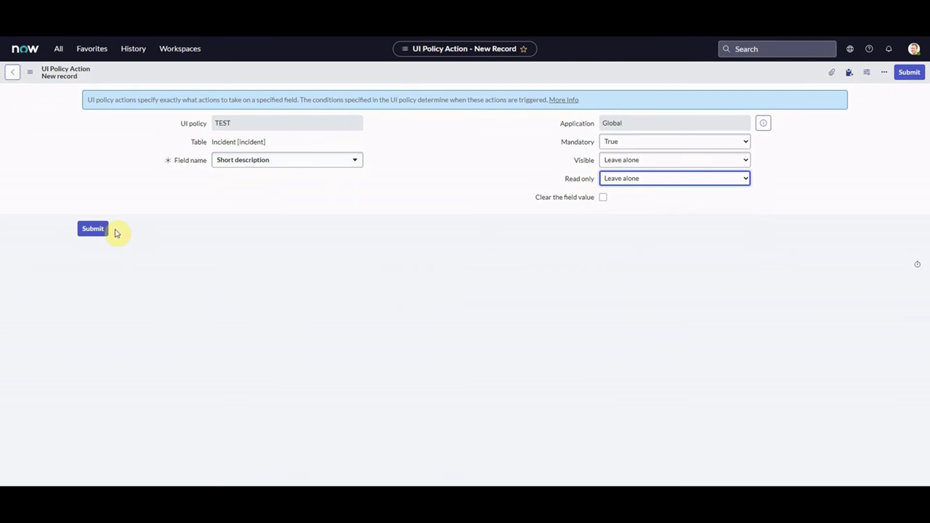
# Submit the action and scroll to the UI Policy Actions list showing short_description Mandatory True.
pyautogui.click(97, 232)
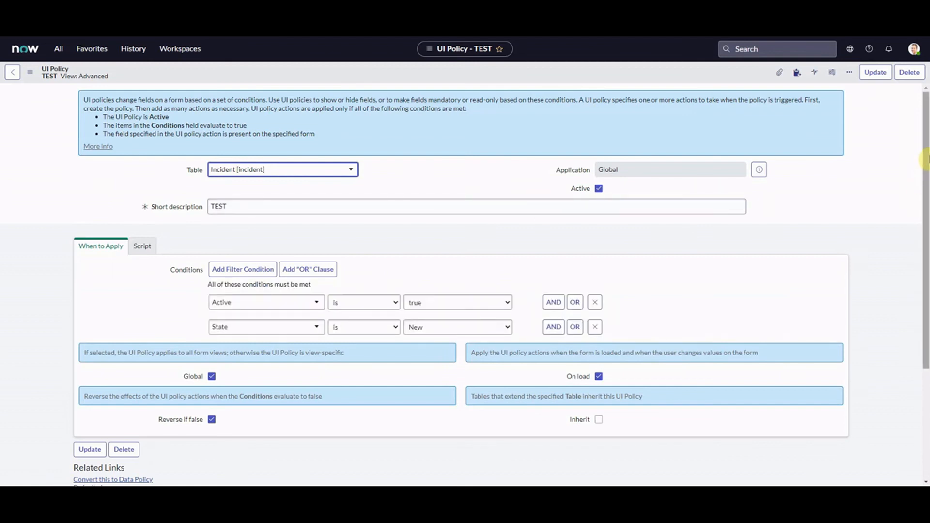
pyautogui.moveTo(926, 160); pyautogui.dragTo(927, 213)
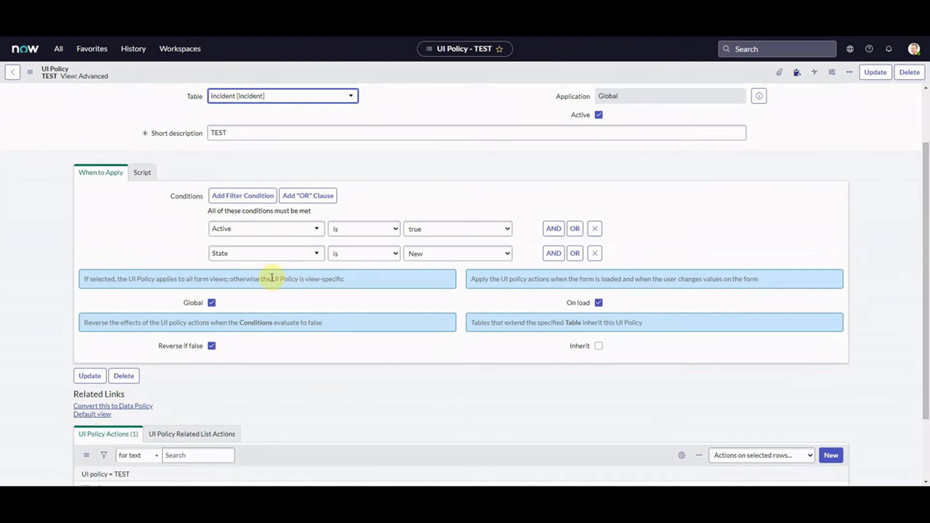
pyautogui.moveTo(927, 289); pyautogui.dragTo(926, 322)
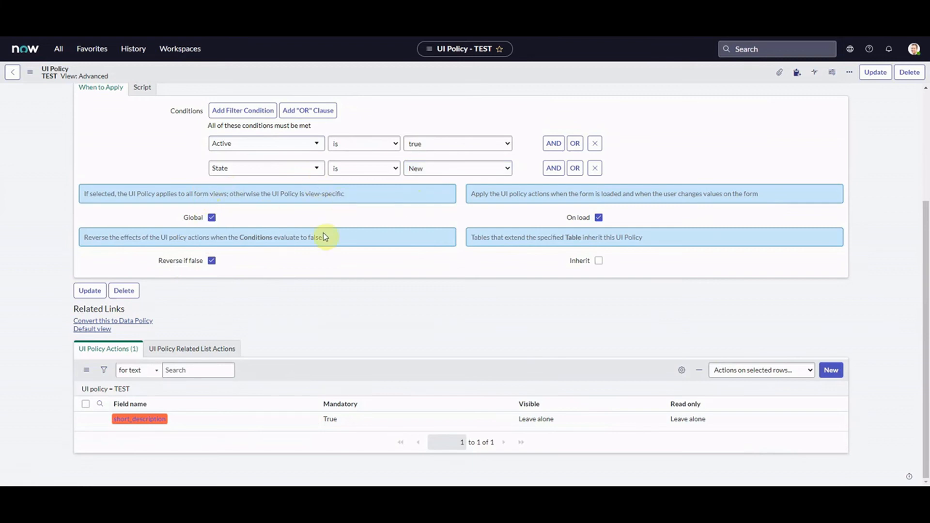
pyautogui.click(345, 420)
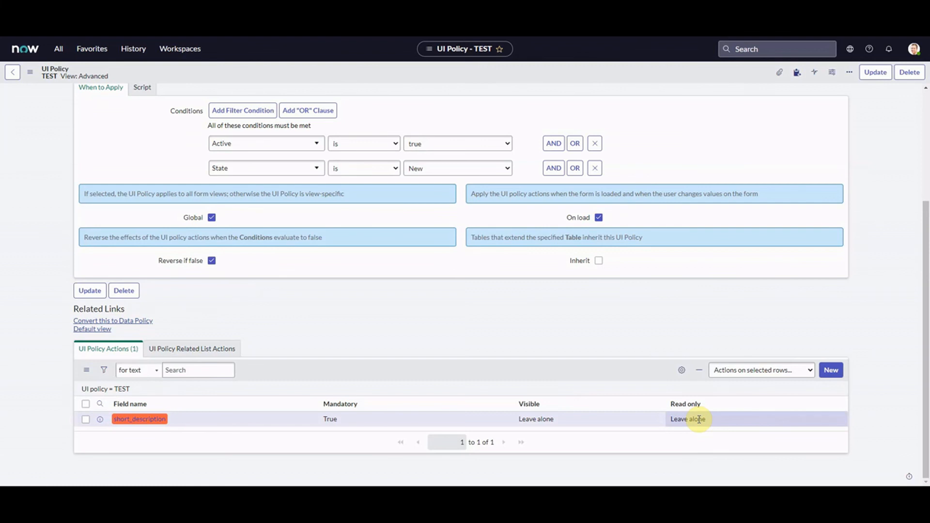
# Open the saved short_description action record from the UI Policy Actions list.
pyautogui.click(144, 419)
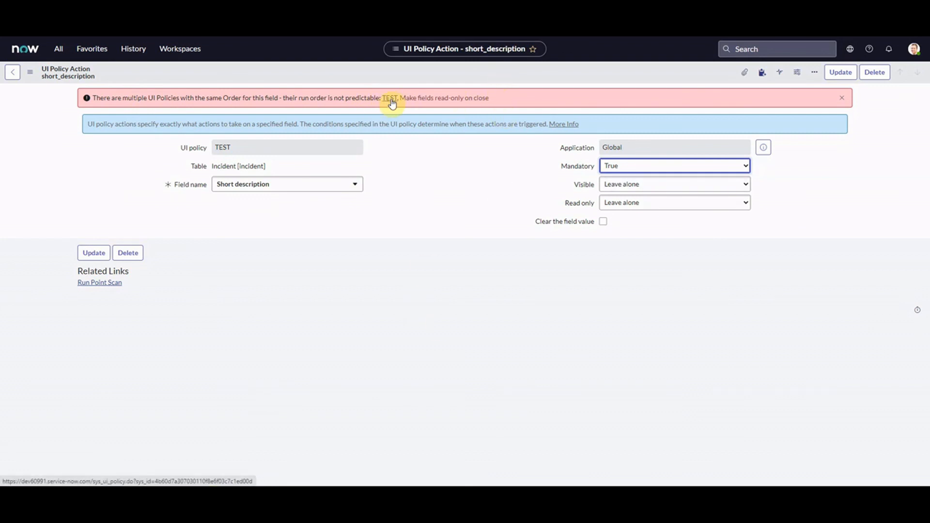
# Review the conflicting 'Make fields read-only on close' policy, then go back to the TEST policy.
pyautogui.click(425, 101)
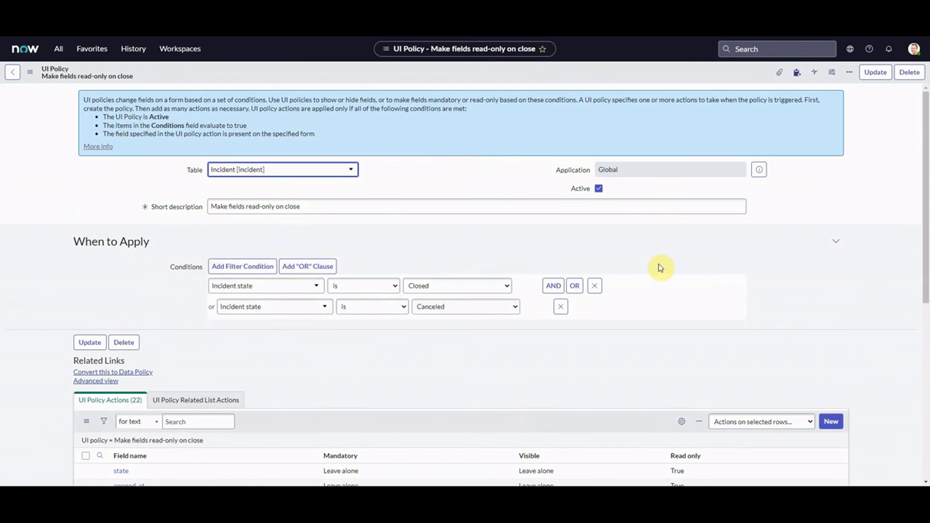
pyautogui.moveTo(925, 179)
pyautogui.mouseDown()
pyautogui.moveTo(926, 404)
pyautogui.moveTo(910, 326)
pyautogui.moveTo(916, 365)
pyautogui.moveTo(905, 97)
pyautogui.mouseUp()
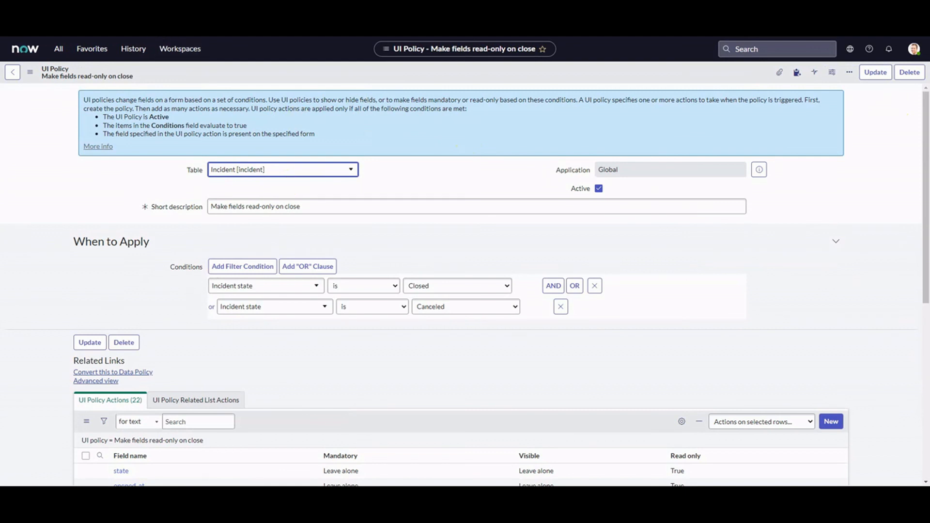
pyautogui.click(112, 145)
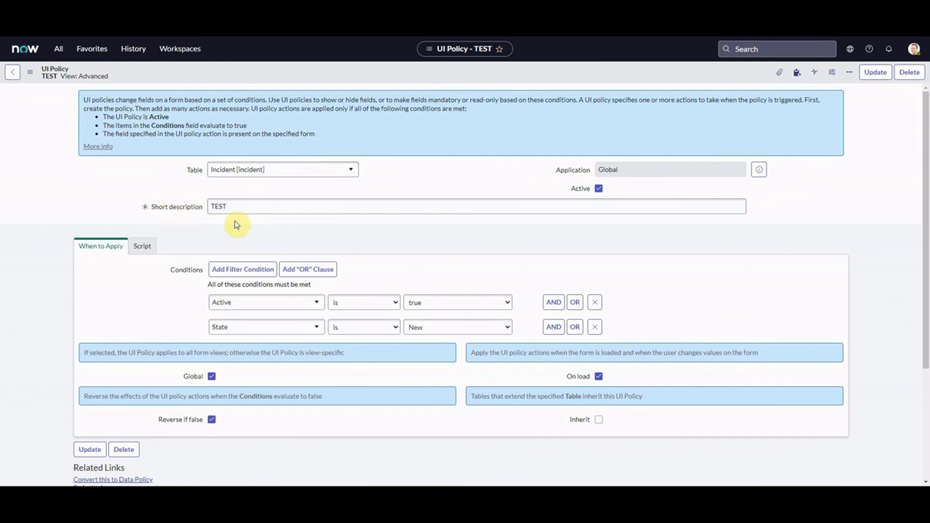
# Open the UI Policies list and sort it by most recently updated.
pyautogui.click(57, 51)
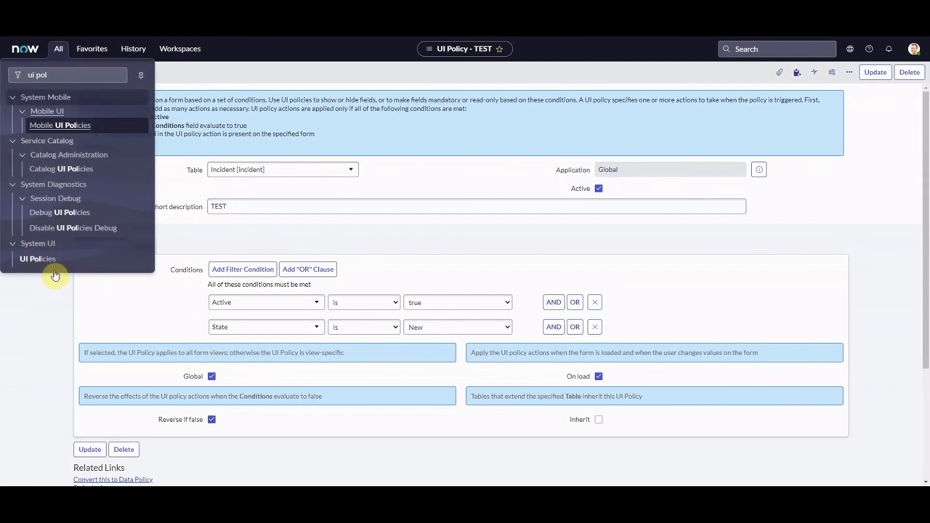
pyautogui.click(41, 257)
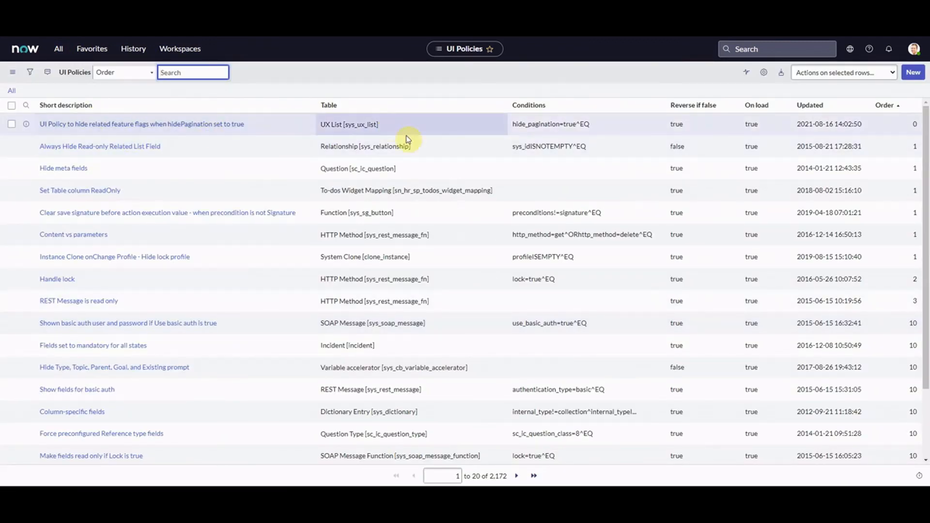
pyautogui.click(912, 126)
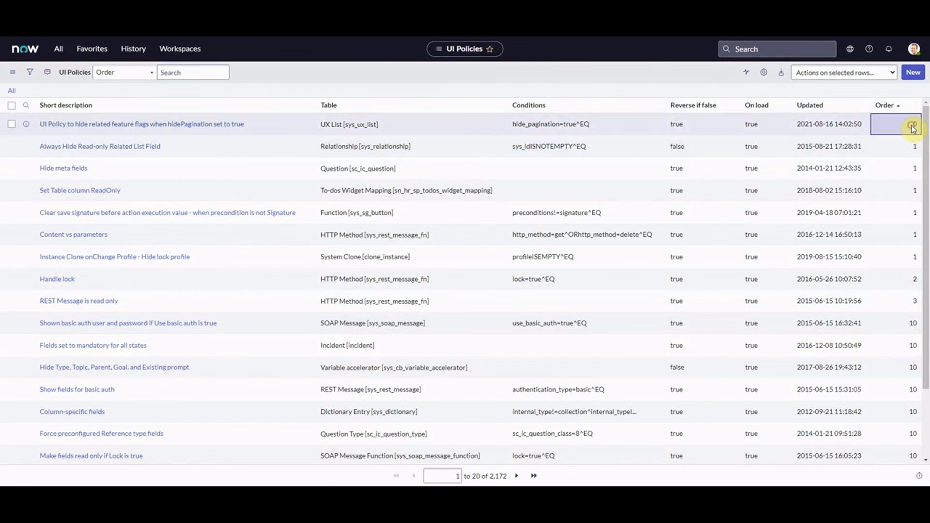
pyautogui.click(814, 107)
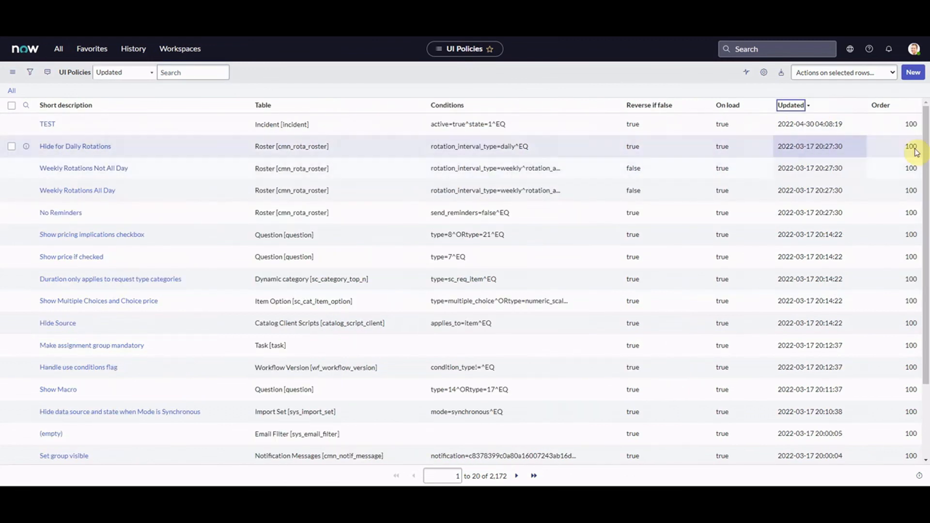
# Edit the TEST policy's Order cell inline to 110 and save it.
pyautogui.click(892, 130)
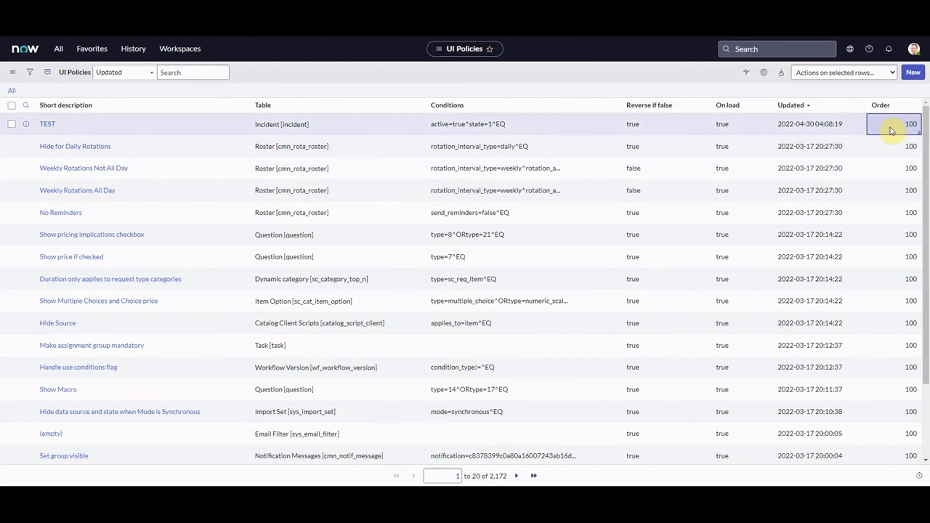
pyautogui.doubleClick(892, 130)
pyautogui.write('1')
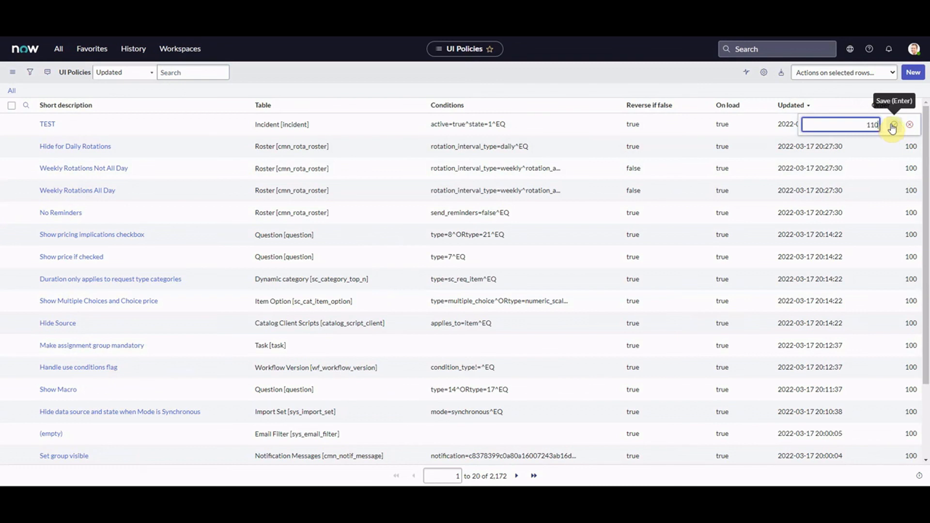
pyautogui.click(893, 127)
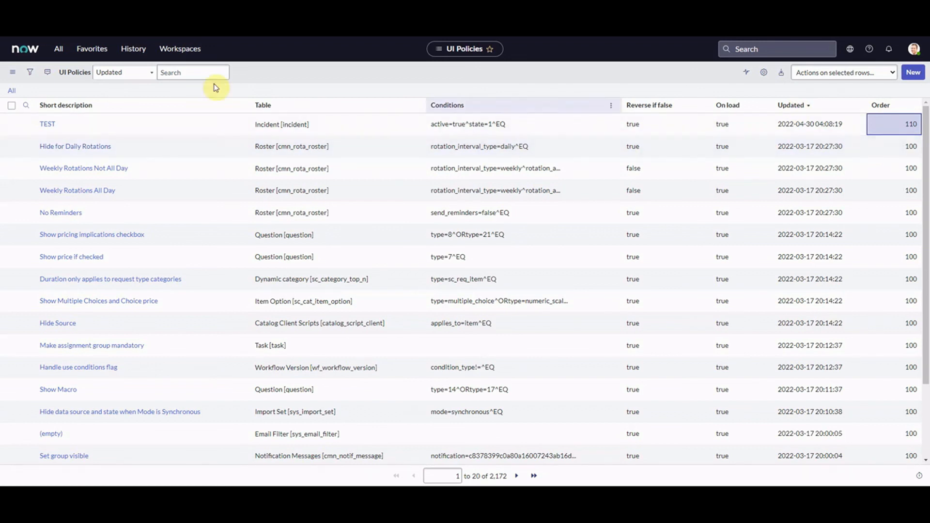
# Open the TEST UI policy record and review its Active and State conditions.
pyautogui.click(48, 125)
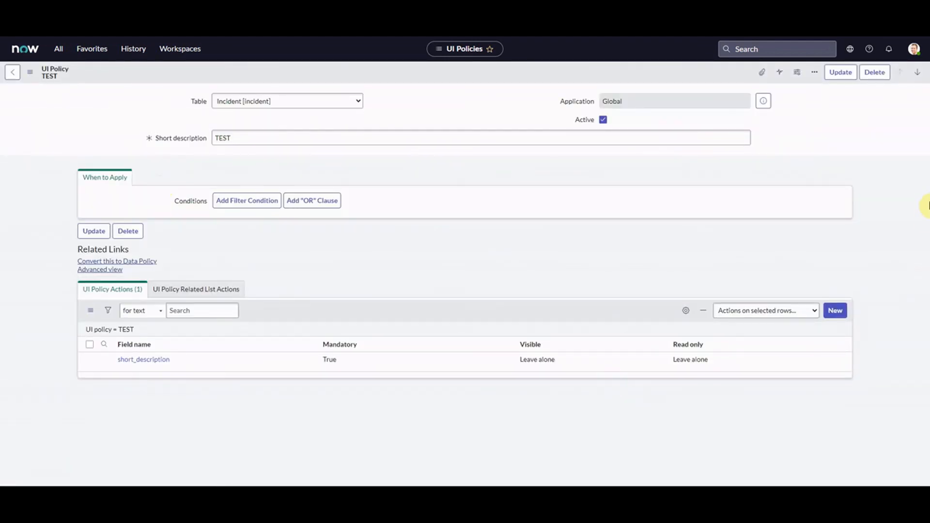
pyautogui.scroll(-3, 927, 198)
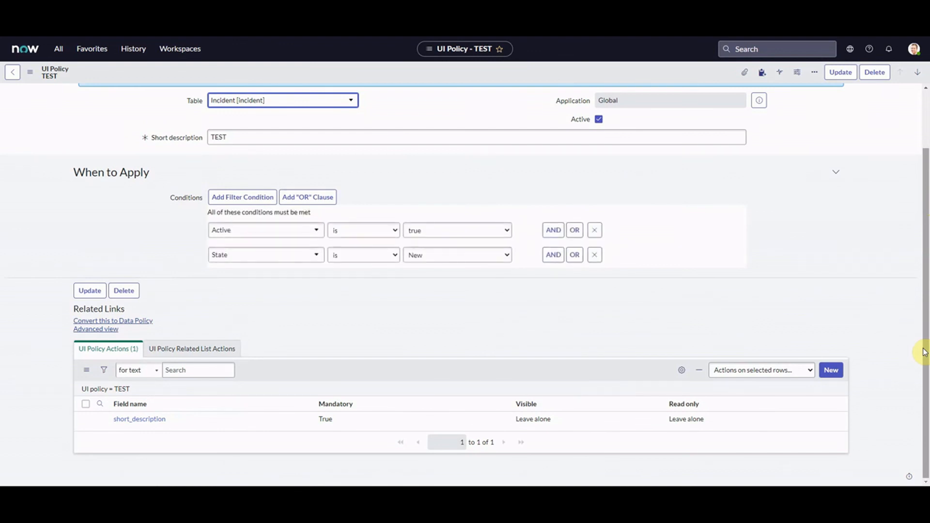